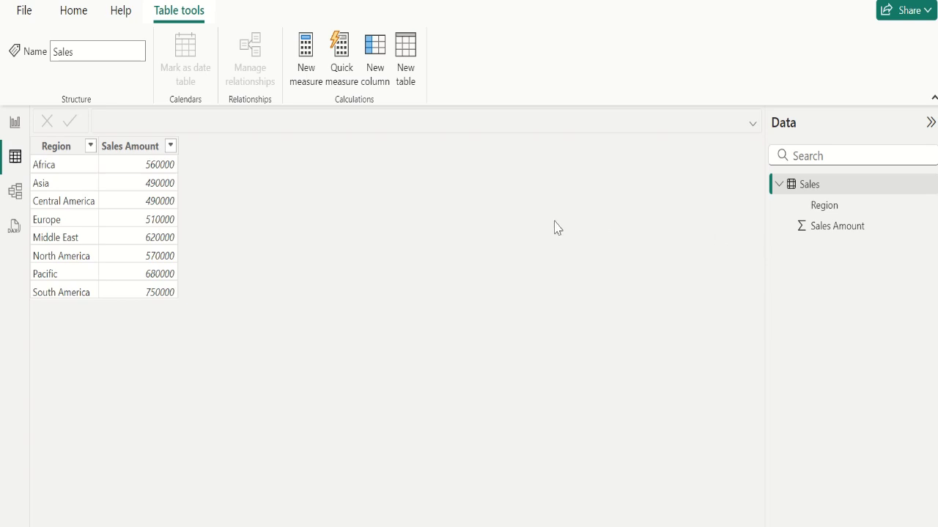
# Select the Sales table in the data pane.
pyautogui.click(76, 149)
pyautogui.click(141, 148)
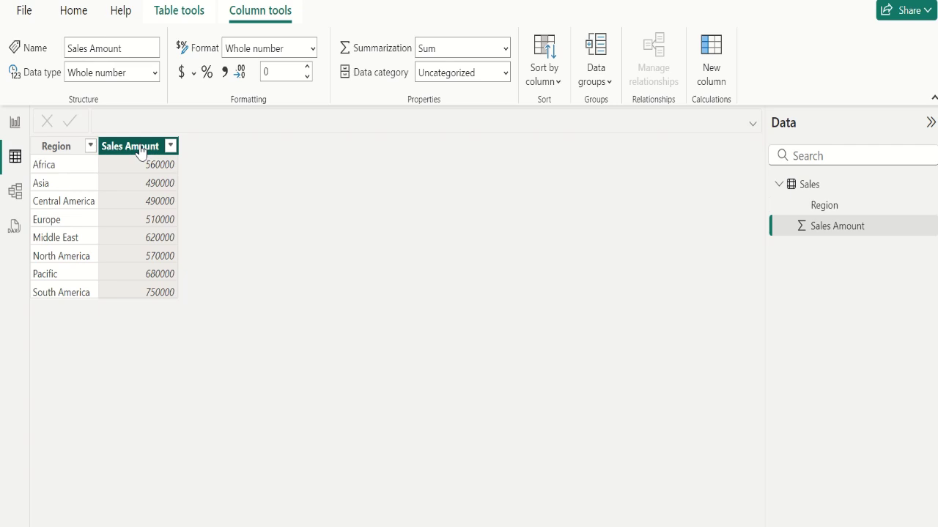
pyautogui.click(819, 189)
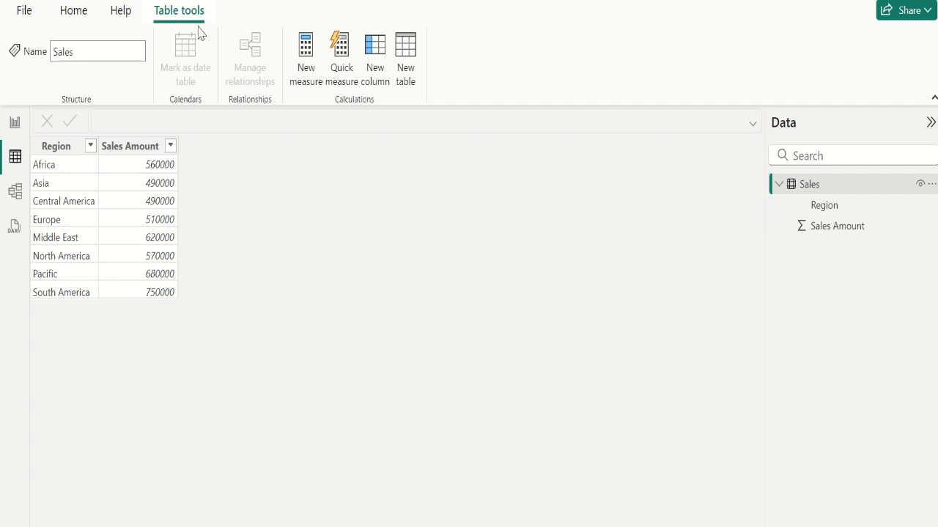
# Add a new calculated column to Sales and name it Region Rank in the formula.
pyautogui.click(370, 82)
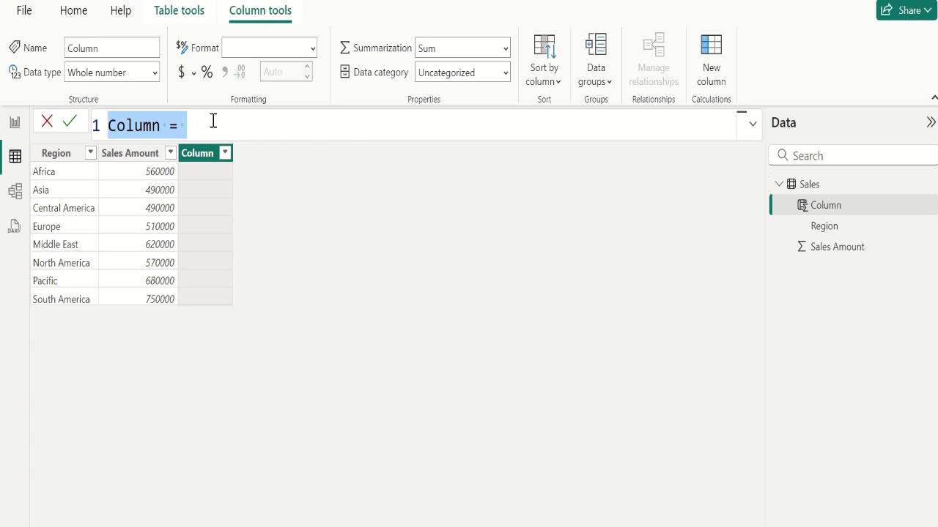
pyautogui.doubleClick(140, 126)
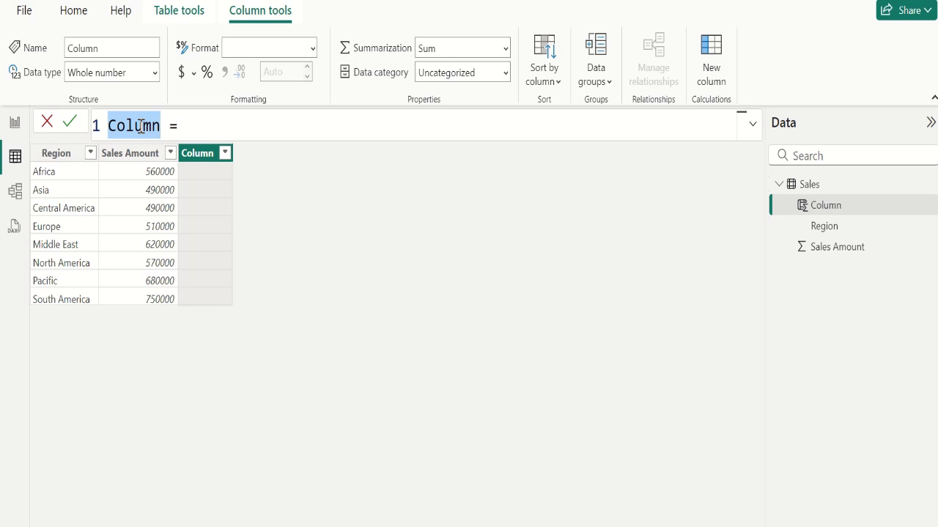
pyautogui.write('Region Ra')
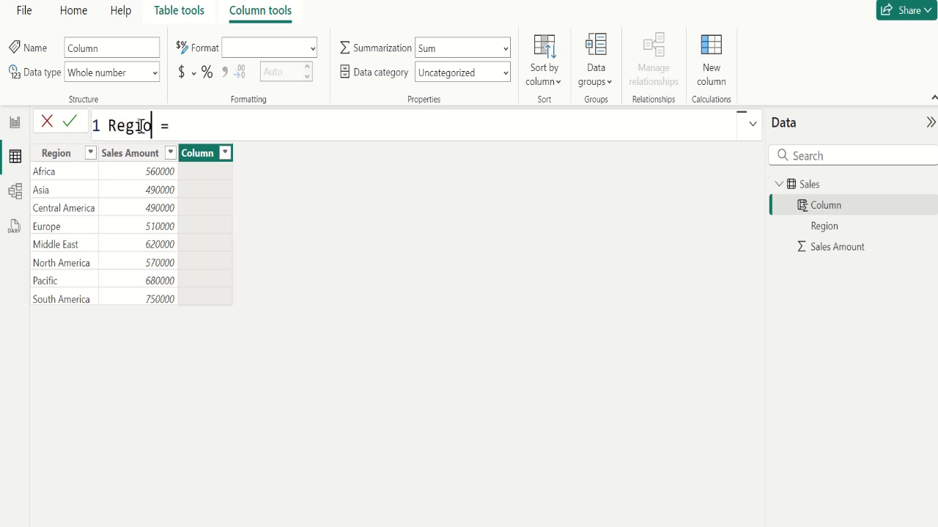
pyautogui.write('nk')
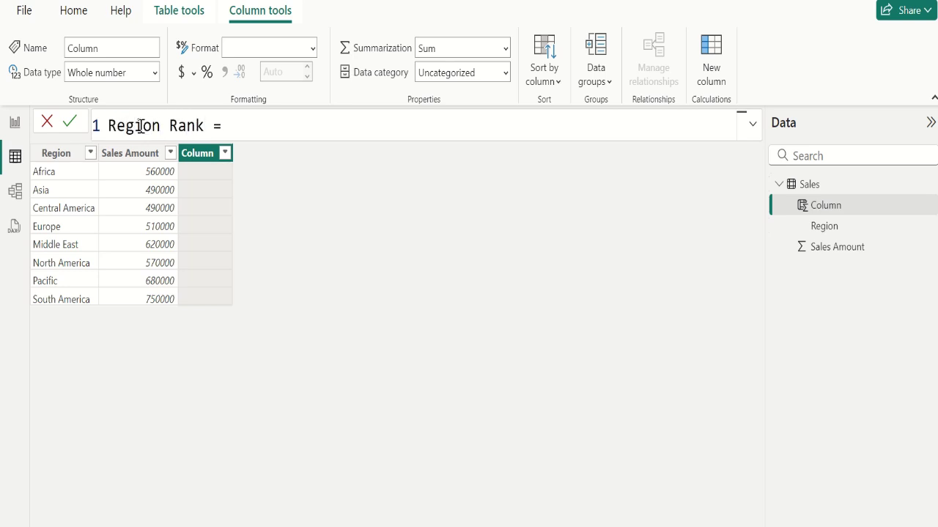
pyautogui.press('Right')
pyautogui.press('Right')
pyautogui.press('Right')
# Start the Region Rank formula with the RANKX function.
pyautogui.write('rank')
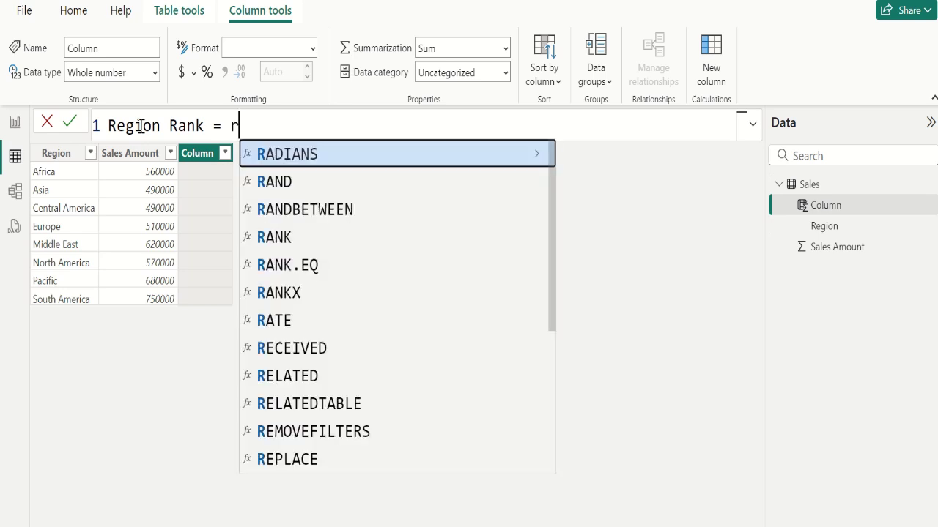
pyautogui.press('Down')
pyautogui.press('Down')
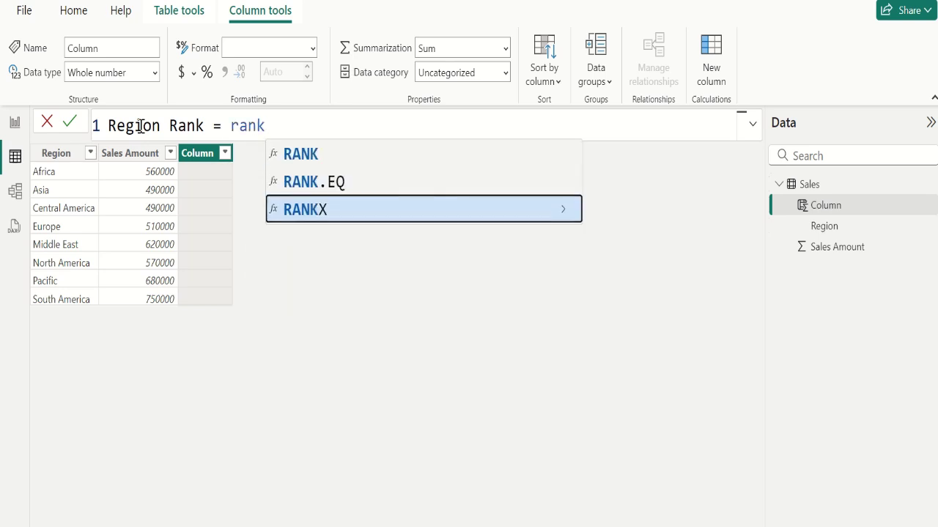
pyautogui.press('Tab')
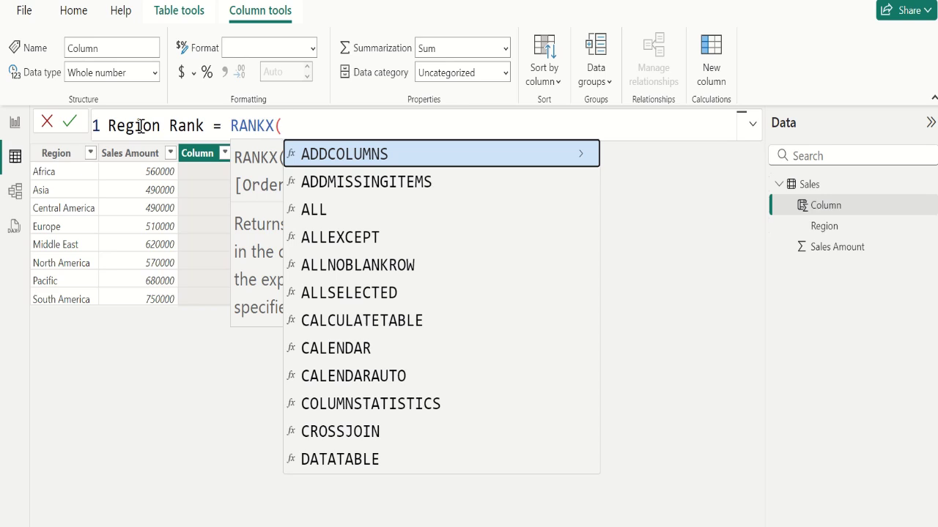
# Give RANKX the Sales table, the Sales[Sales Amount] expression, an empty value and DESC order.
pyautogui.write('sal')
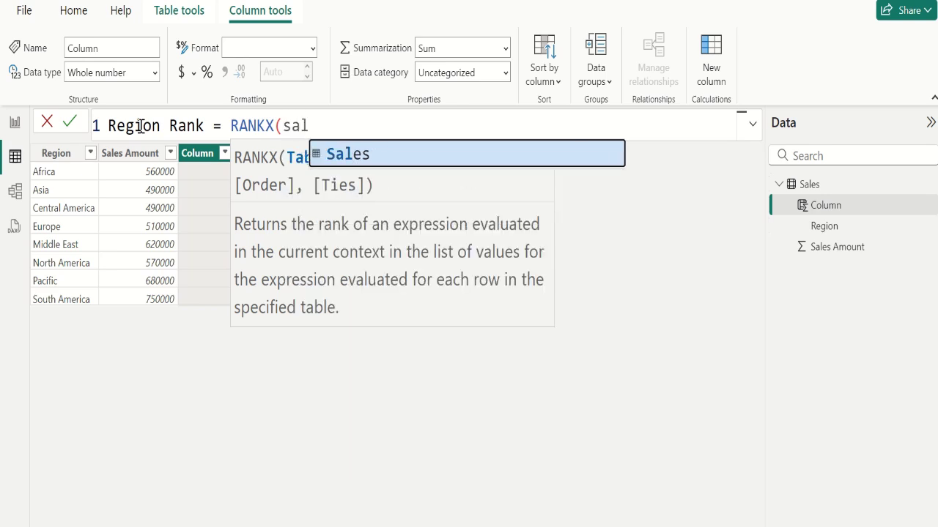
pyautogui.press('Tab')
pyautogui.write(',')
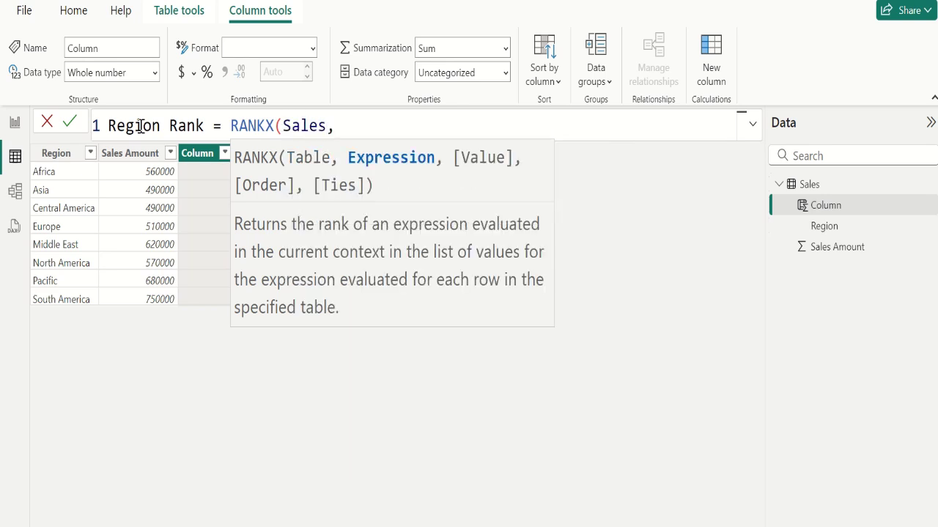
pyautogui.write('sal')
pyautogui.press('Down')
pyautogui.press('Down')
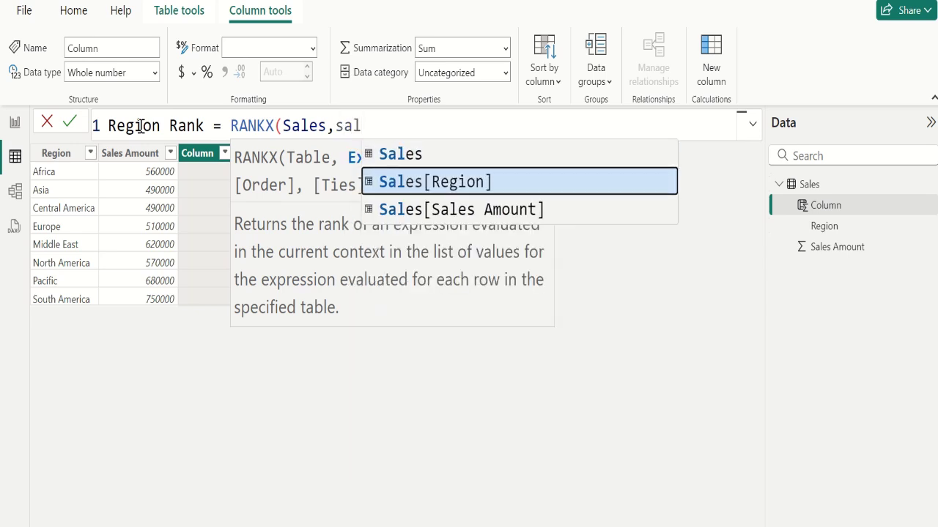
pyautogui.press('Tab')
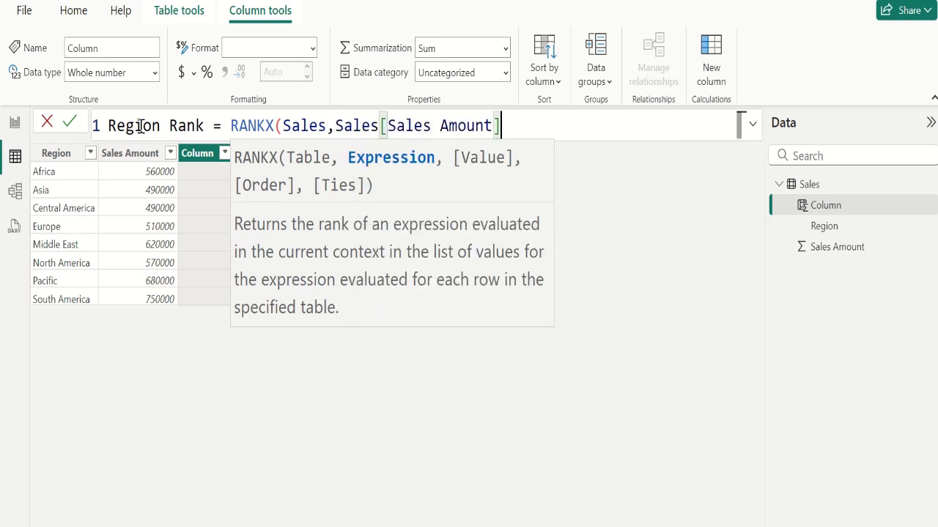
pyautogui.write(',')
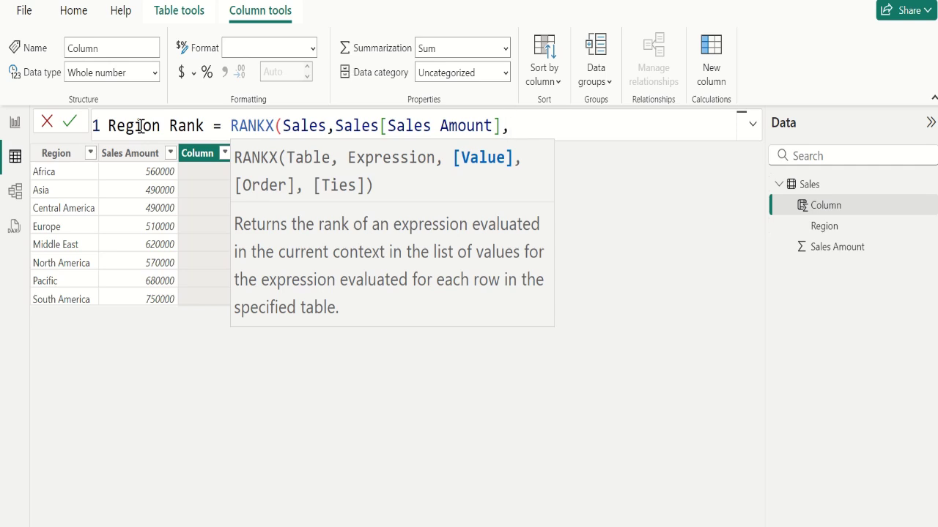
pyautogui.write(' ,')
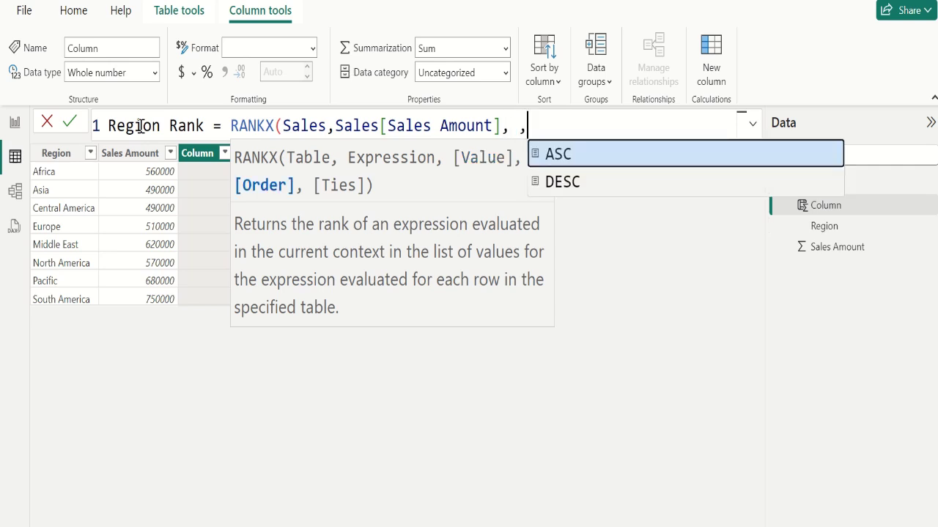
pyautogui.press('Down')
pyautogui.press('Tab')
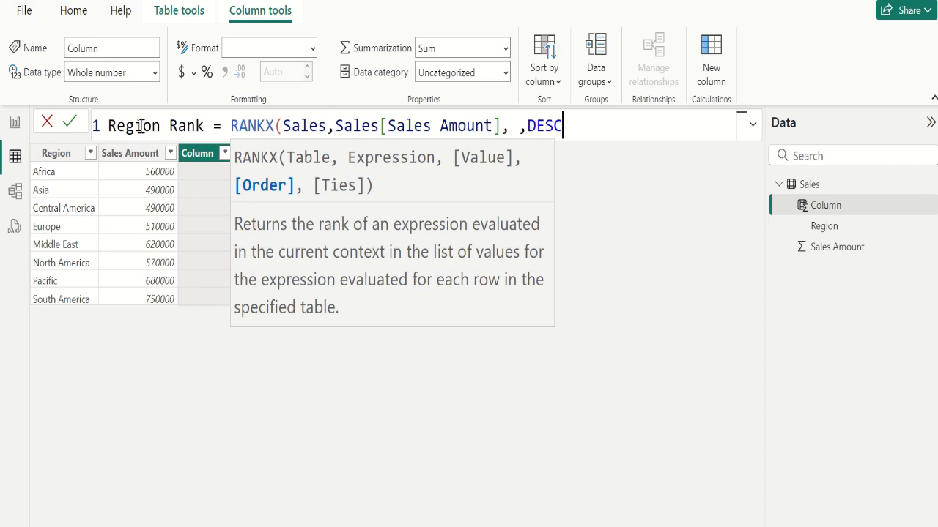
# Add Dense tie handling, close the parenthesis and commit the Region Rank formula.
pyautogui.write(',')
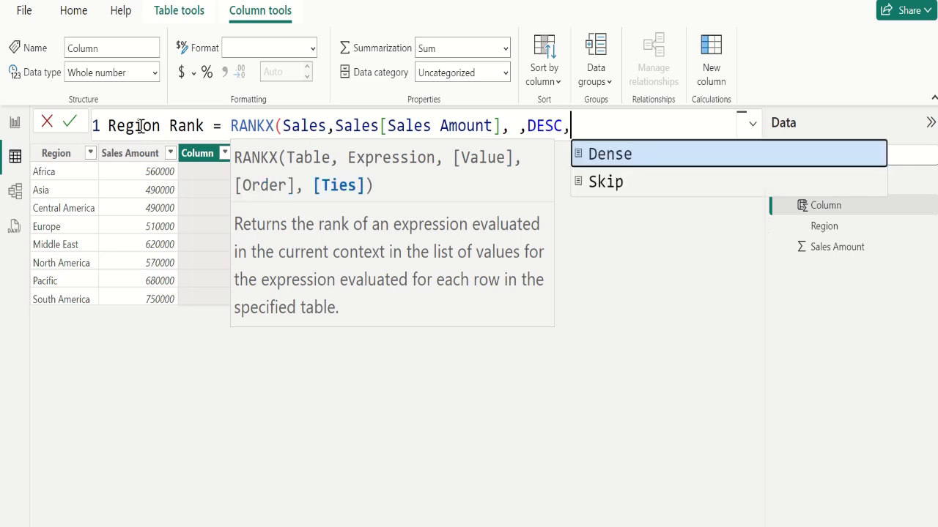
pyautogui.press('Tab')
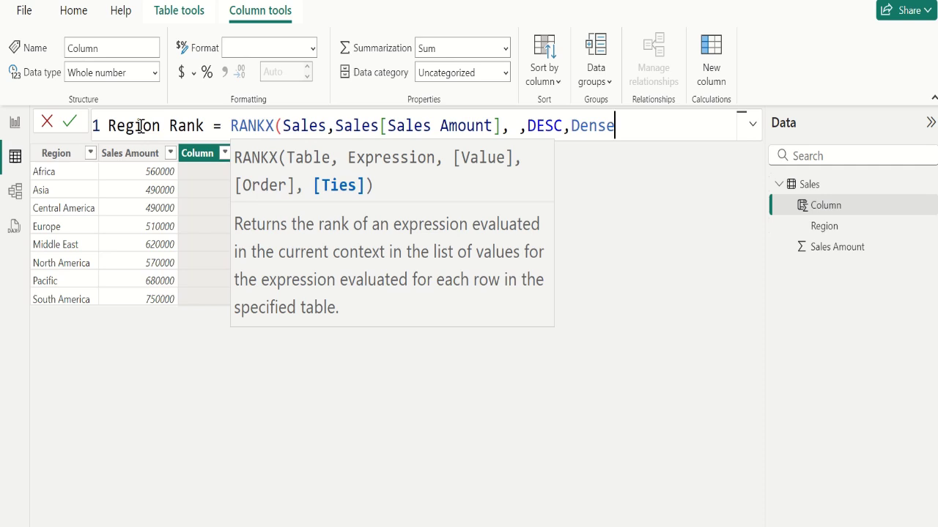
pyautogui.write(')')
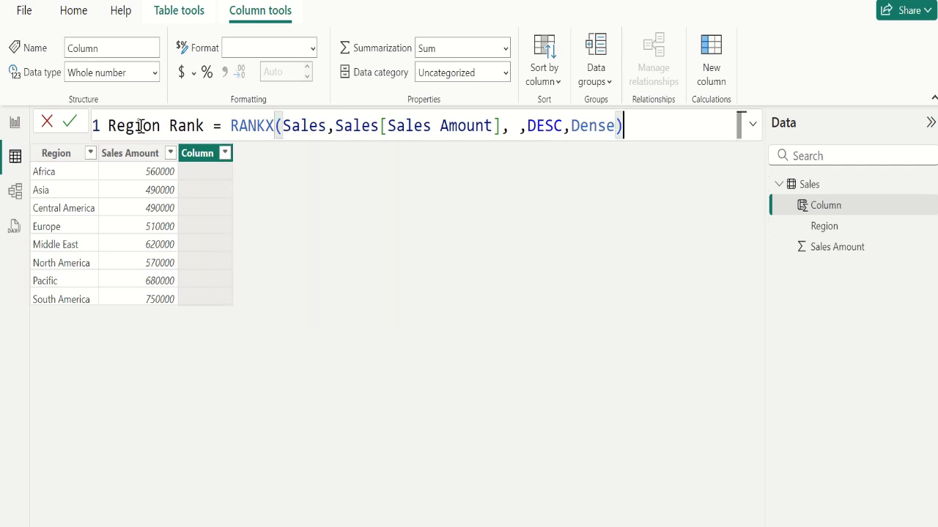
pyautogui.click(72, 124)
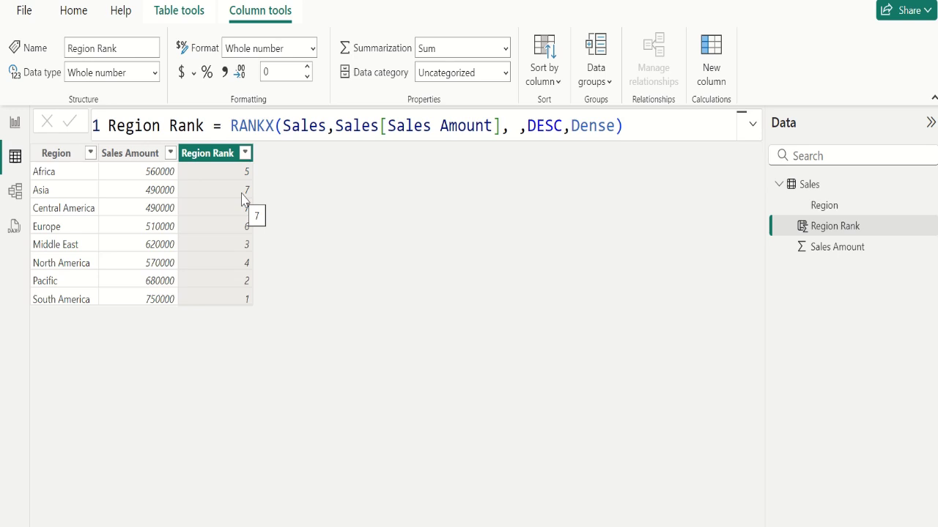
# Sort the Sales table ascending by the Region Rank column.
pyautogui.rightClick(225, 162)
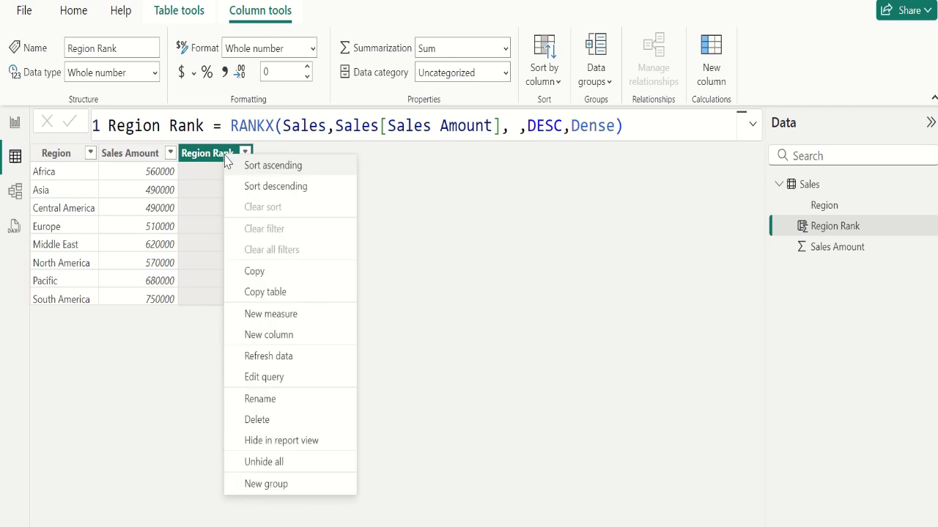
pyautogui.click(310, 168)
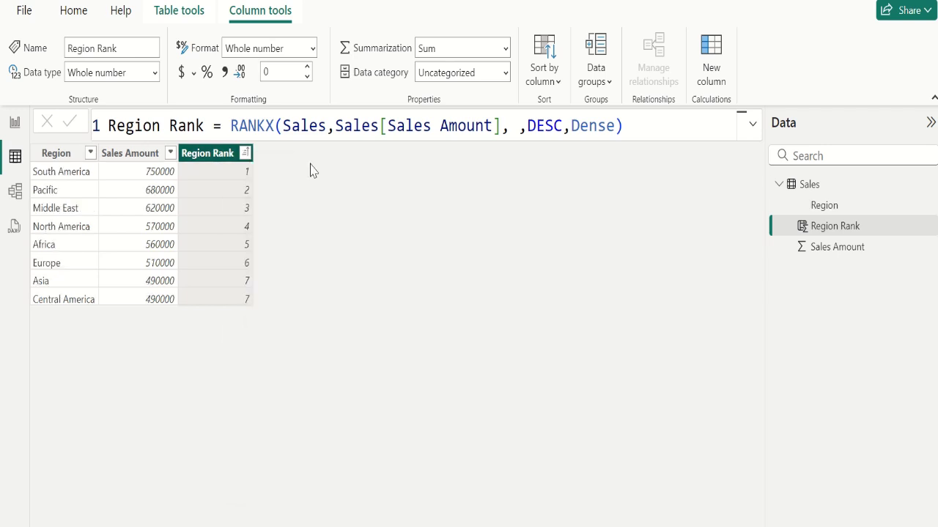